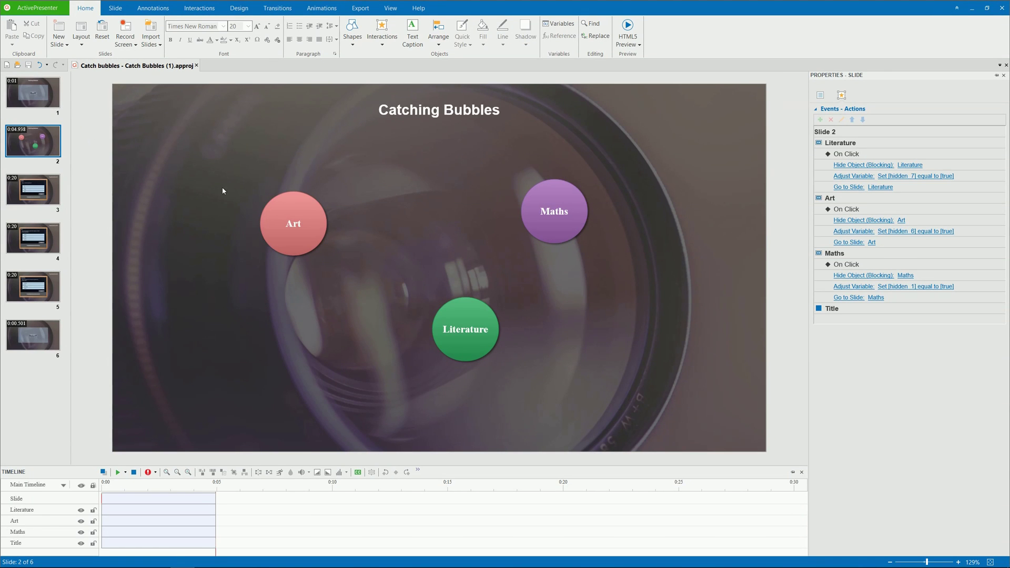
# Step: Give the Art bubble a Fly In entrance From Right and a Fly Out exit To Left
pyautogui.click(276, 204)
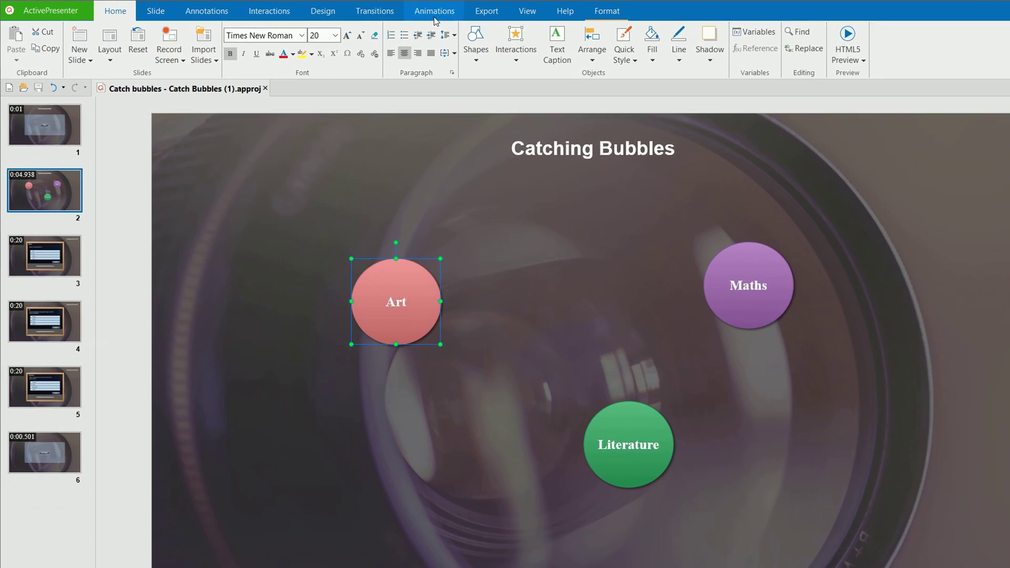
pyautogui.click(329, 8)
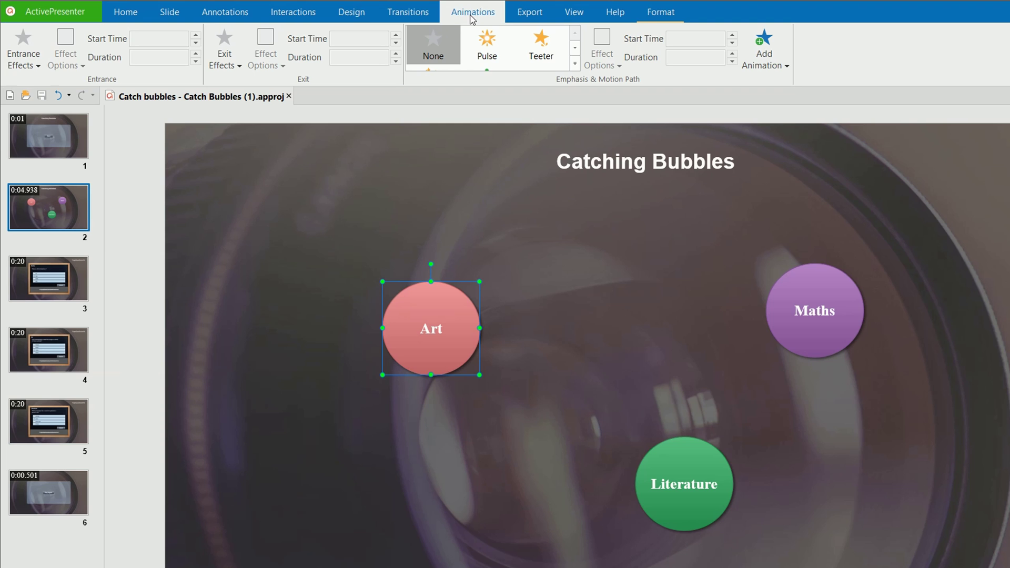
pyautogui.click(39, 71)
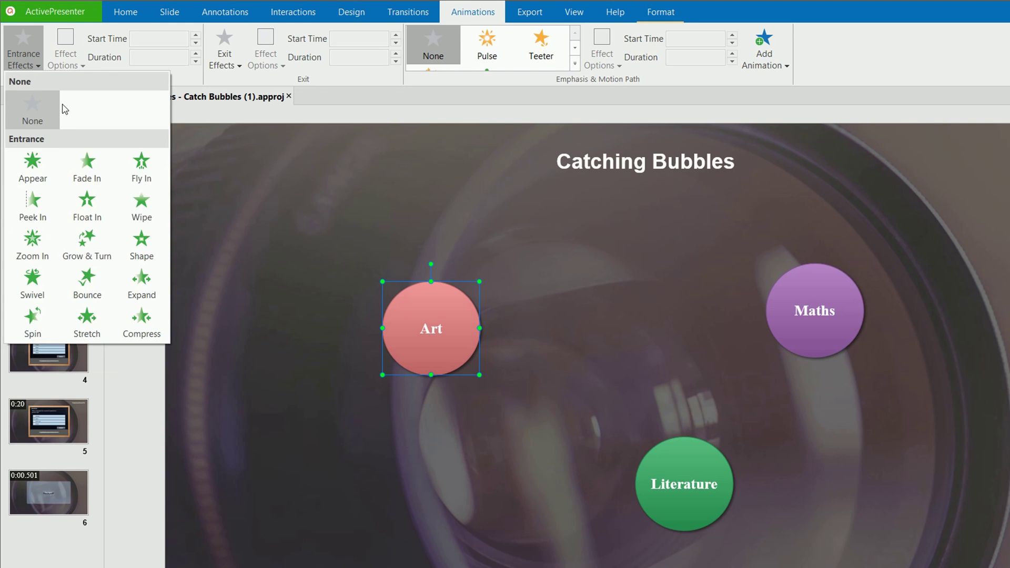
pyautogui.click(137, 169)
pyautogui.click(225, 55)
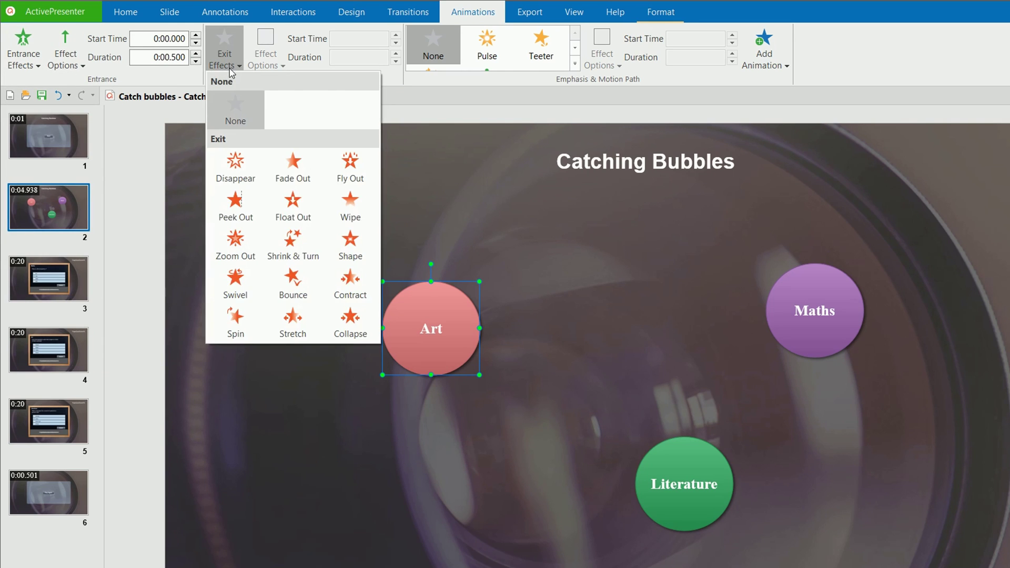
pyautogui.click(346, 181)
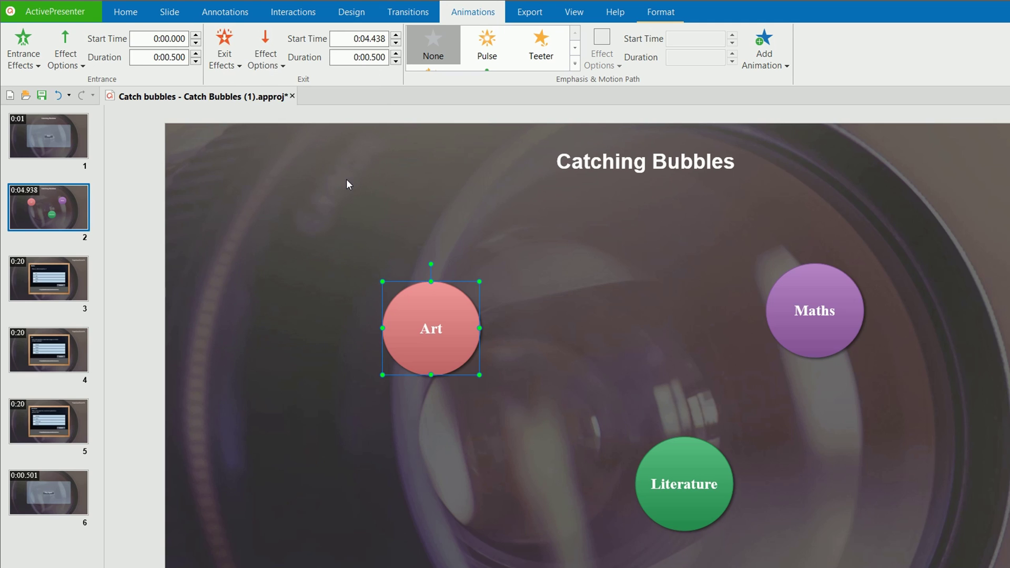
pyautogui.click(74, 63)
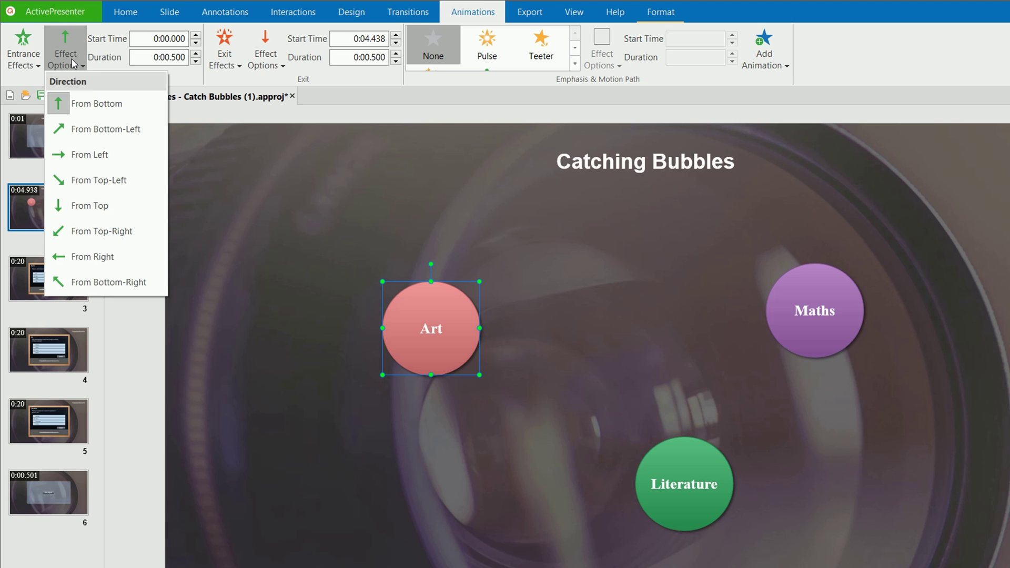
pyautogui.click(131, 256)
pyautogui.click(255, 67)
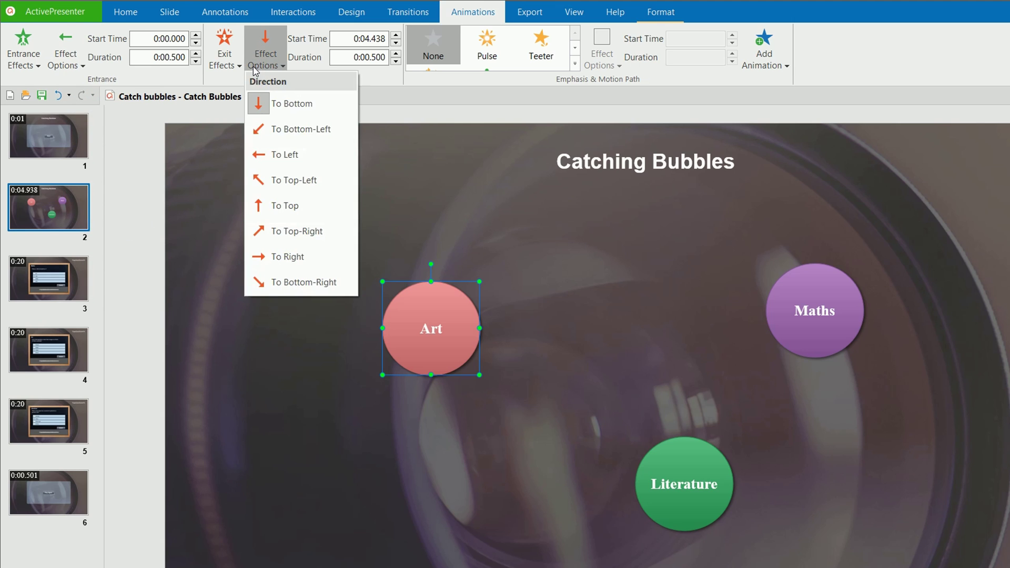
pyautogui.click(274, 156)
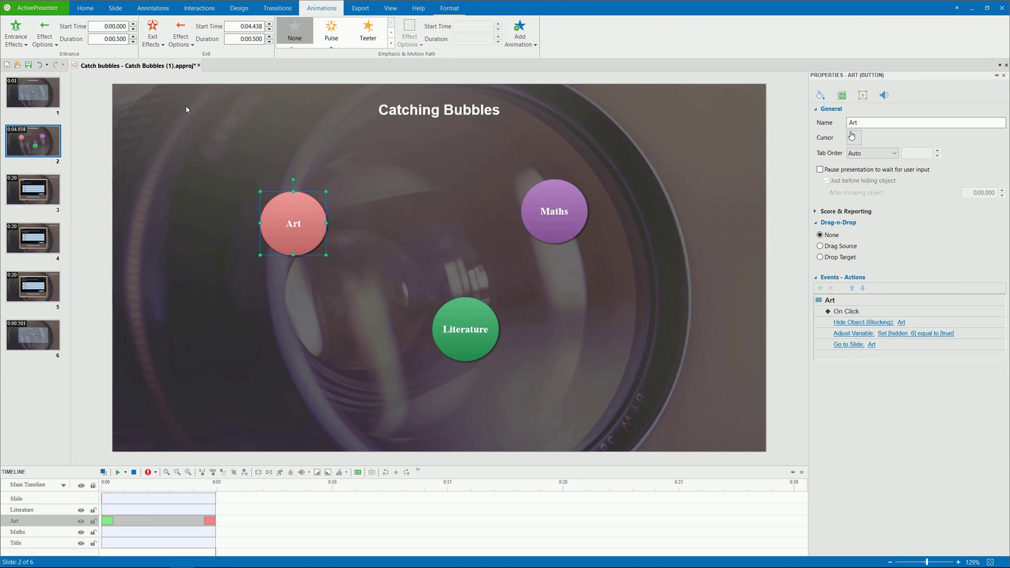
# Step: Delay the Art, Literature and Maths bubble effects together to start at 0:00.940, then preview the slide
pyautogui.keyDown('ctrl'); pyautogui.click(150, 509); pyautogui.keyUp('ctrl')
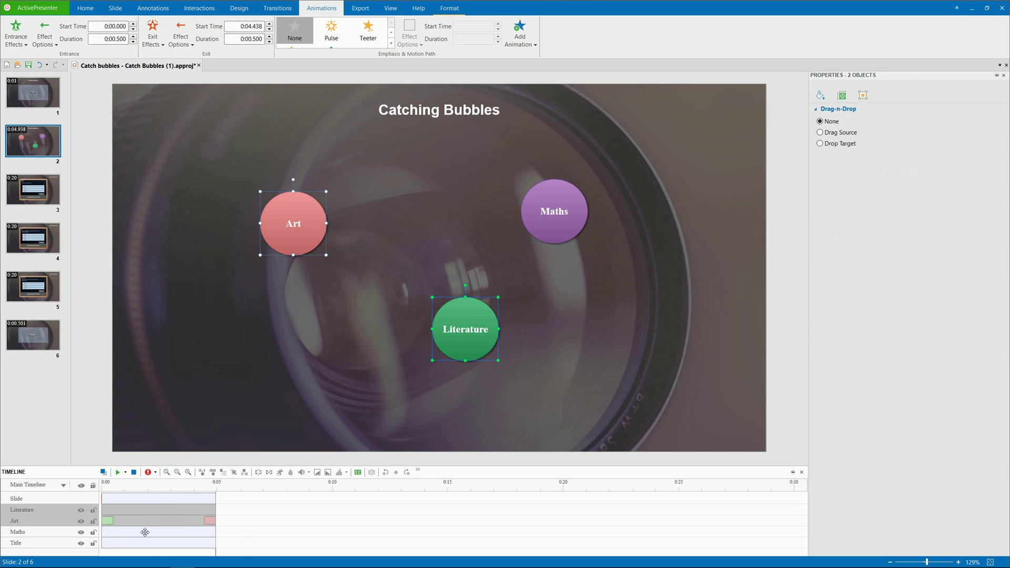
pyautogui.keyDown('ctrl'); pyautogui.click(142, 532); pyautogui.keyUp('ctrl')
pyautogui.moveTo(142, 531); pyautogui.dragTo(164, 531)
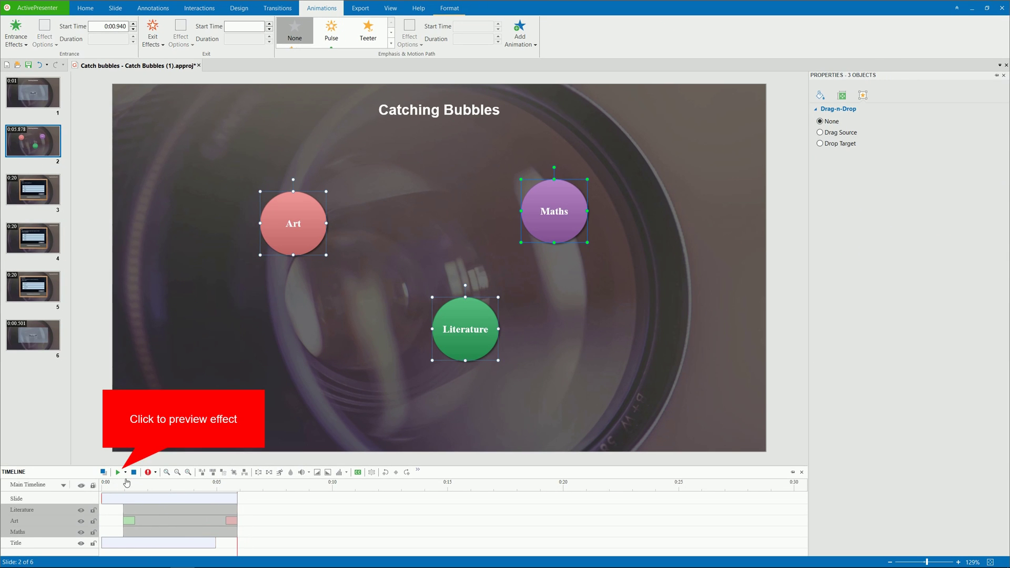
pyautogui.click(119, 472)
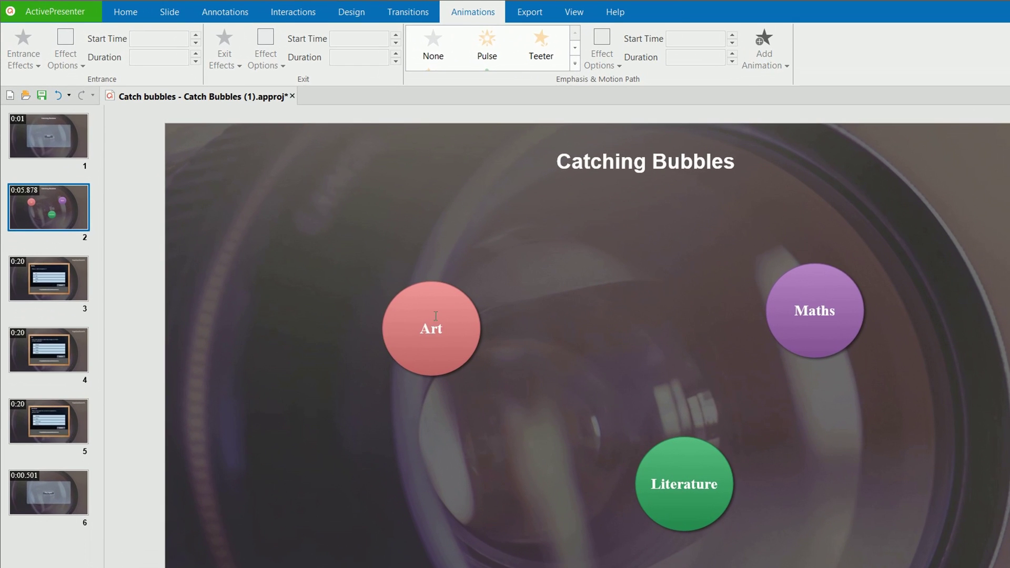
# Step: Add a Pulse emphasis to Art starting at 0:02.683 for 0:01.183, then play the preview
pyautogui.click(435, 316)
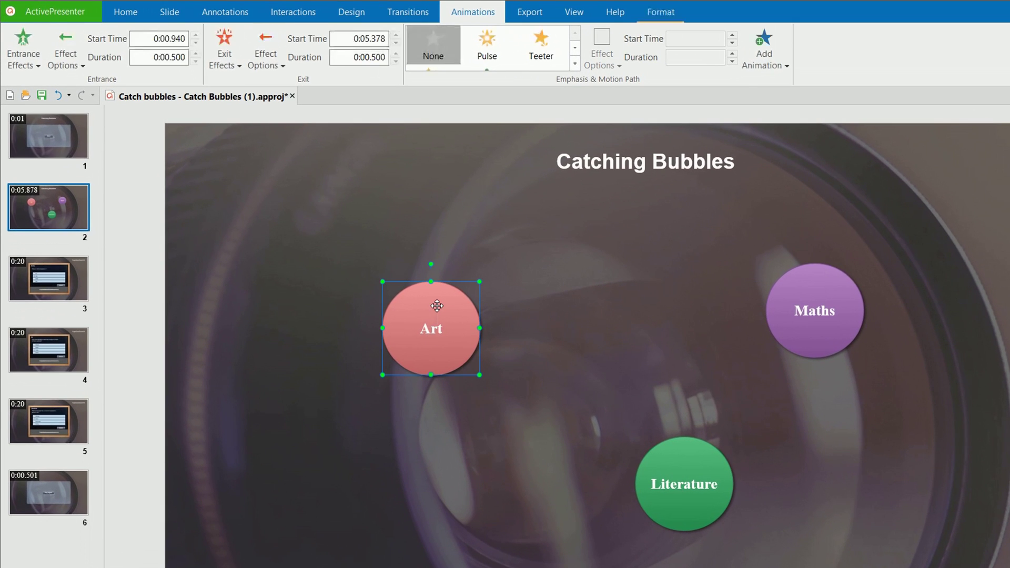
pyautogui.click(576, 63)
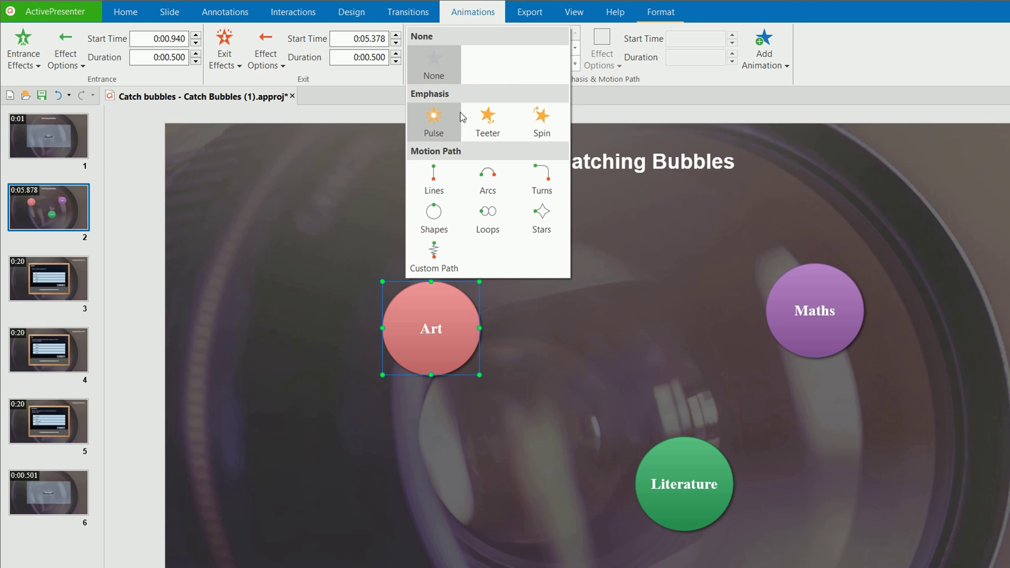
pyautogui.click(446, 128)
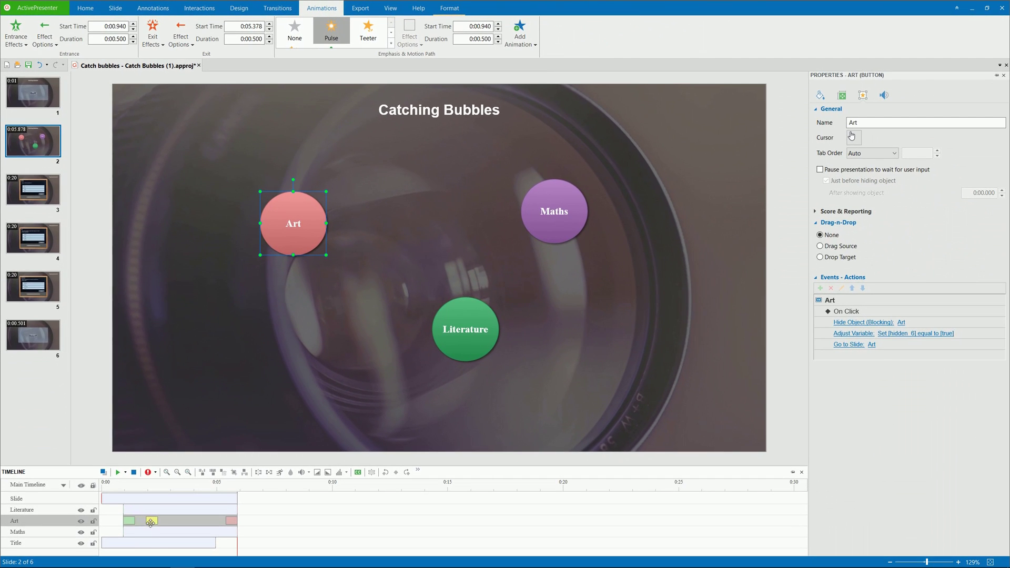
pyautogui.moveTo(150, 523); pyautogui.dragTo(191, 522)
pyautogui.click(118, 473)
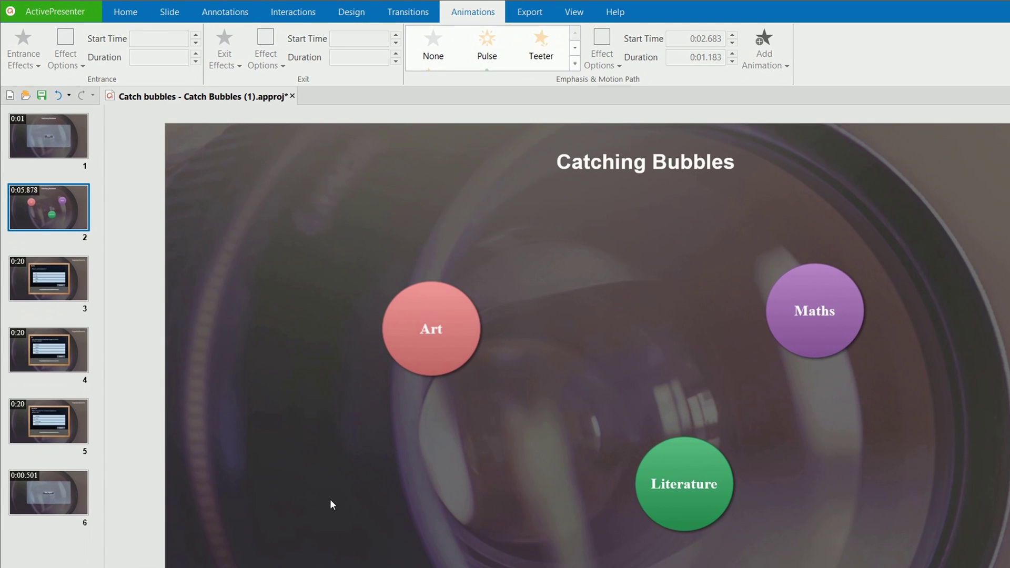
# Step: Add a 2-second Hexagon shape motion path to Art and position it just beneath the bubble
pyautogui.click(410, 316)
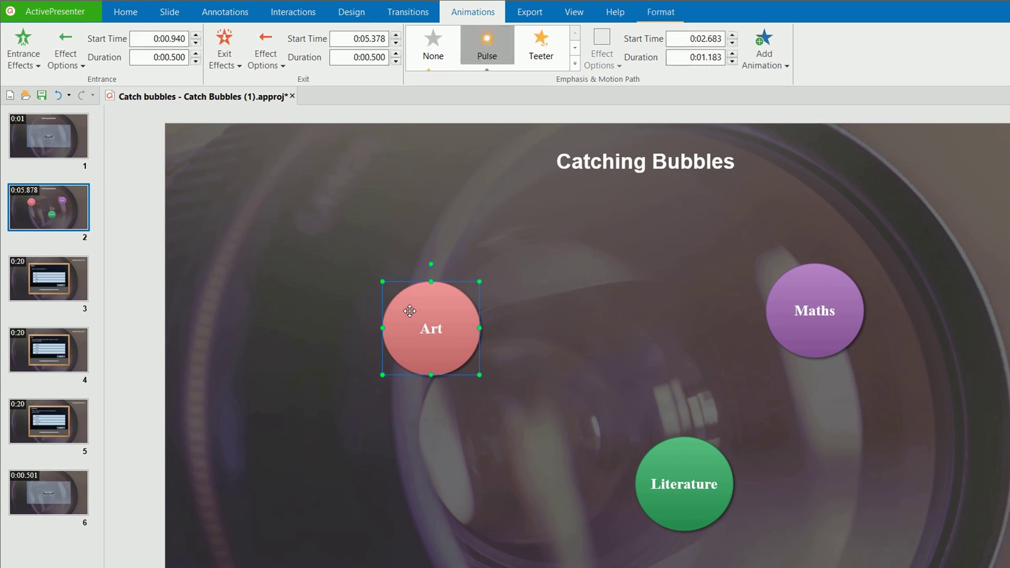
pyautogui.click(574, 64)
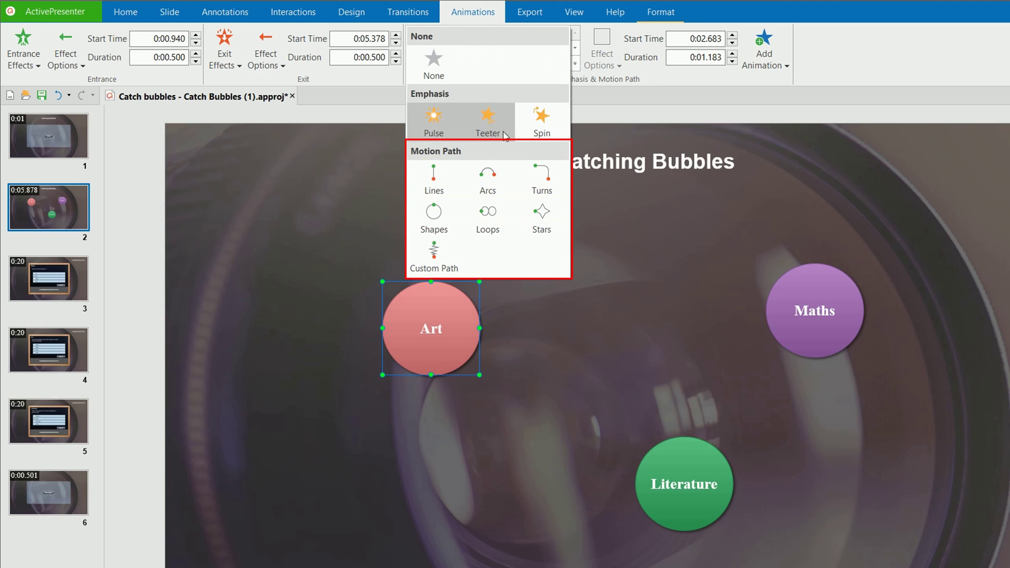
pyautogui.click(446, 222)
pyautogui.moveTo(541, 503); pyautogui.dragTo(542, 518)
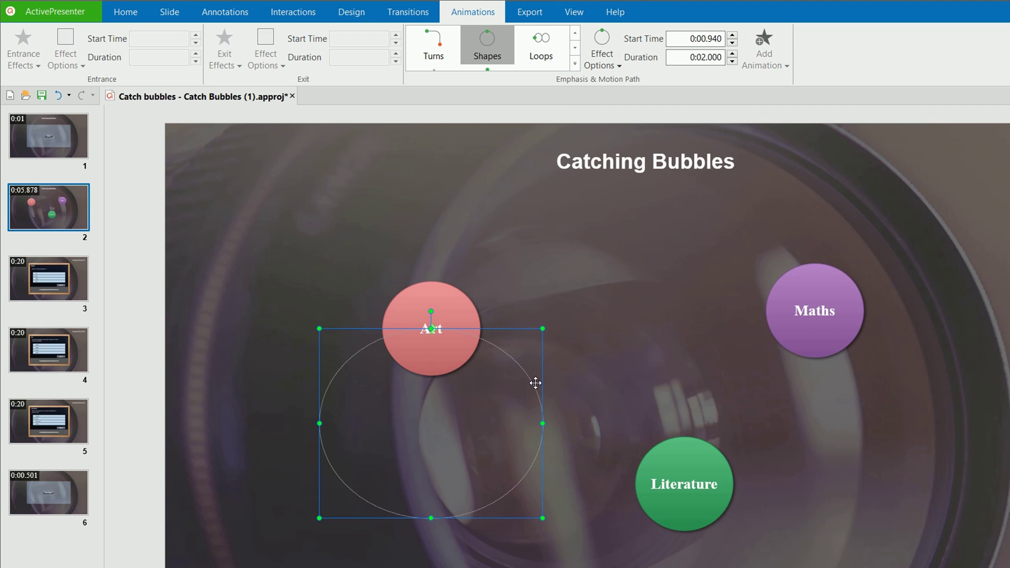
pyautogui.click(619, 64)
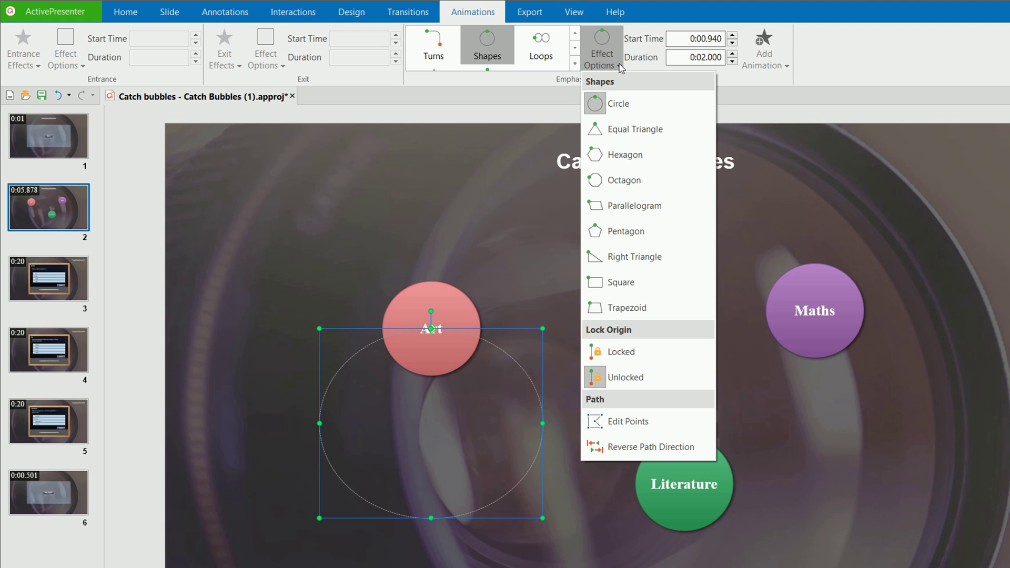
pyautogui.click(627, 162)
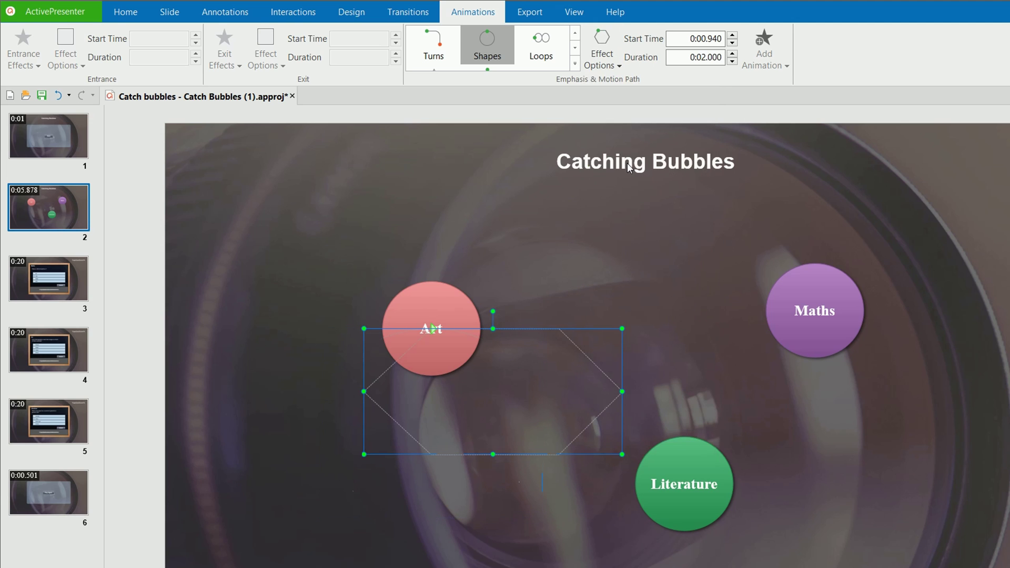
pyautogui.moveTo(552, 330)
pyautogui.mouseDown()
pyautogui.moveTo(494, 322)
pyautogui.moveTo(529, 323)
pyautogui.moveTo(538, 339)
pyautogui.mouseUp()
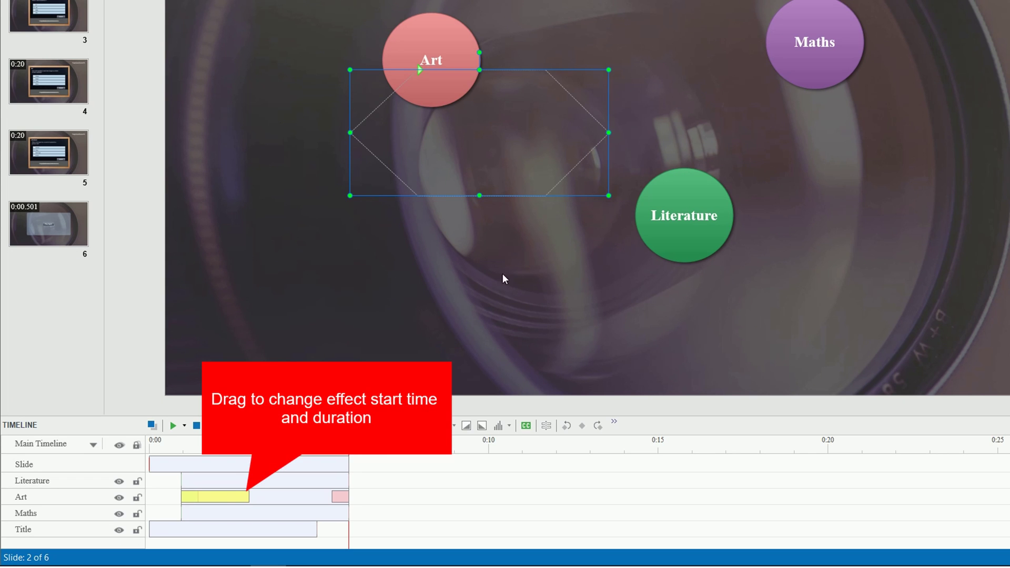
# Step: Move Art's motion path to start at 0:02.443, after its 0:00.637 fly-in, keeping the fly-in timing unchanged
pyautogui.click(221, 495)
pyautogui.moveTo(221, 495); pyautogui.dragTo(272, 495)
pyautogui.click(202, 496)
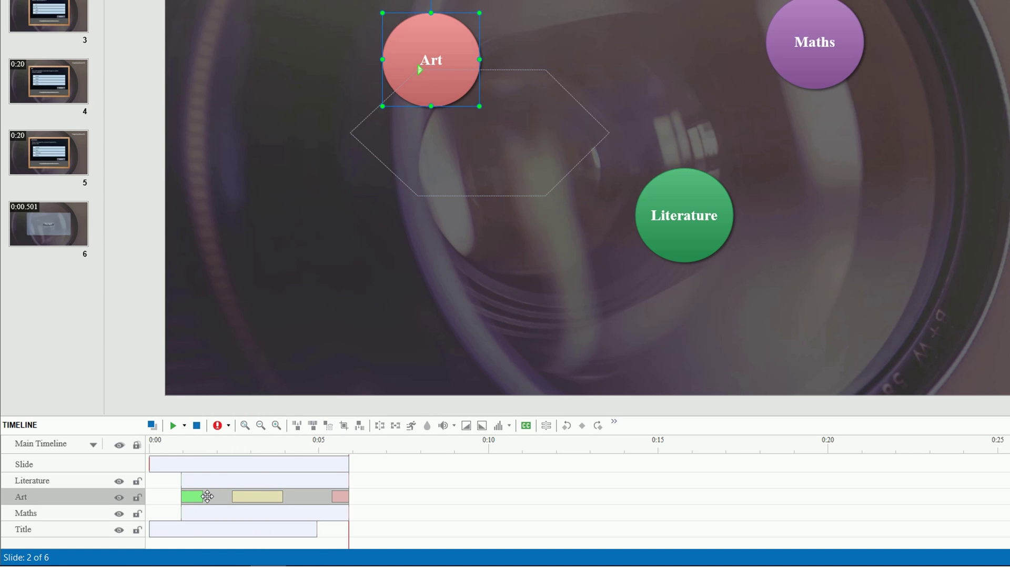
pyautogui.rightClick(198, 496)
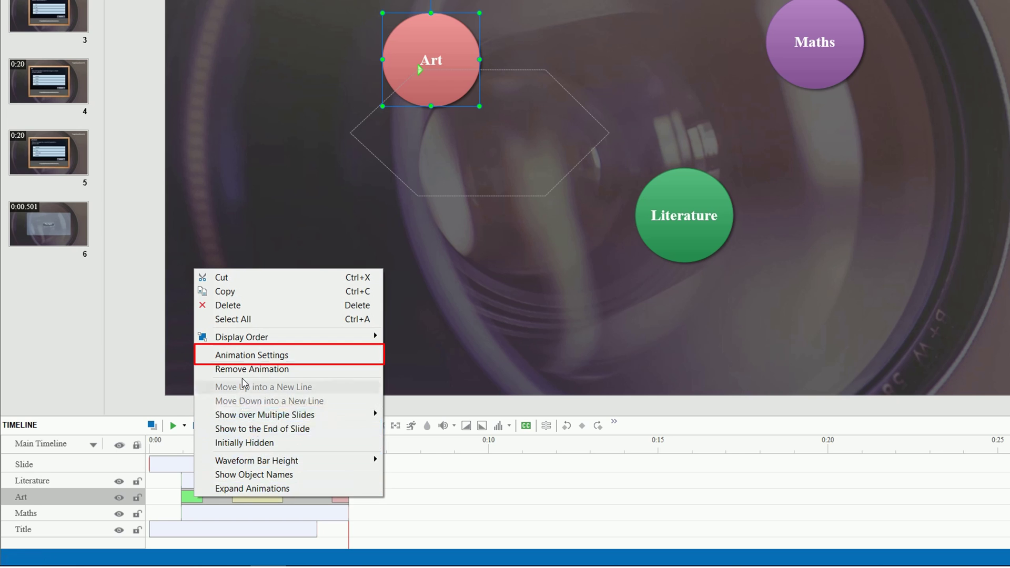
pyautogui.click(253, 358)
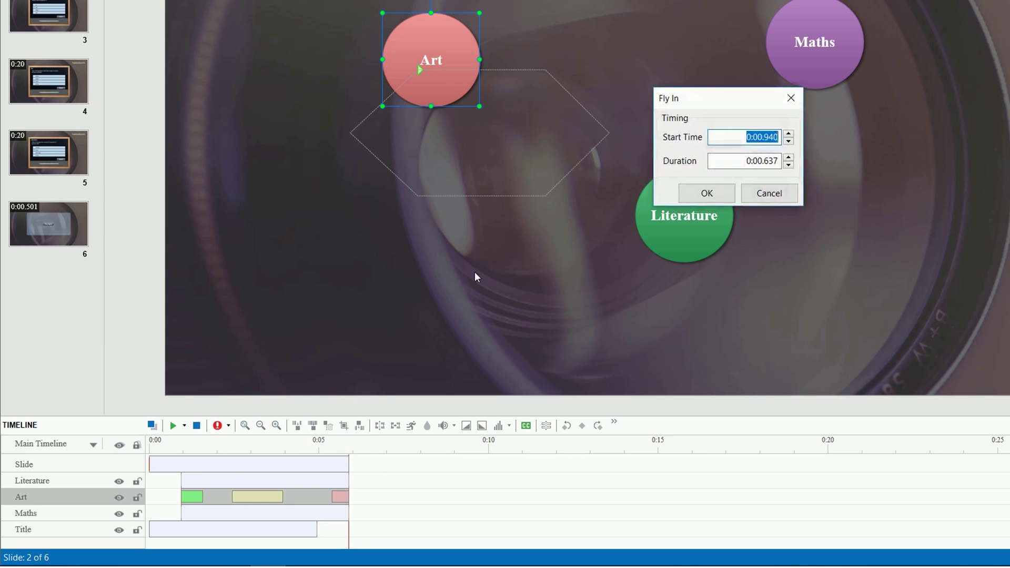
pyautogui.click(698, 201)
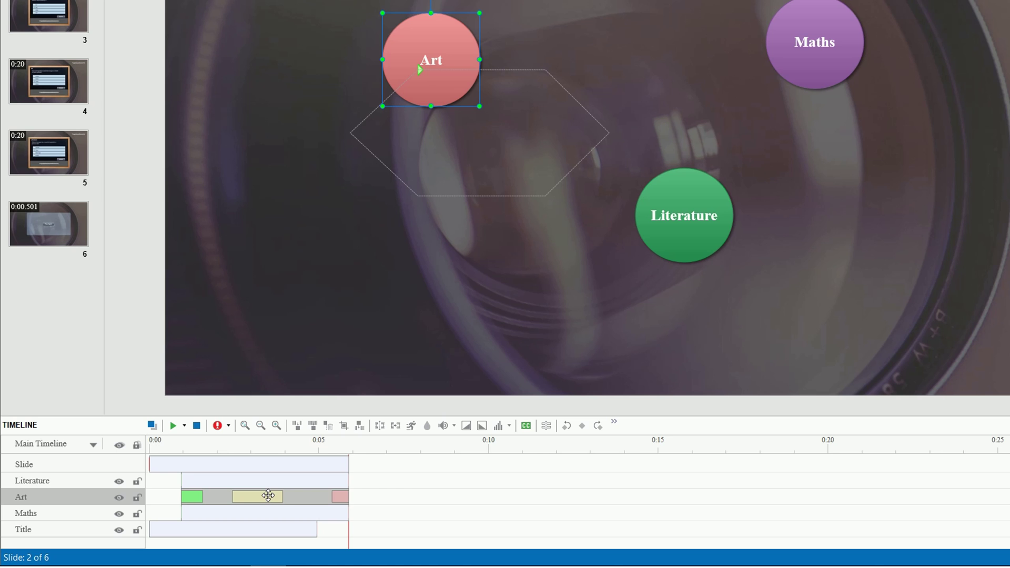
# Step: Set the Repeat option of Art's hexagon motion path to Until end of Slide
pyautogui.click(268, 495)
pyautogui.rightClick(268, 496)
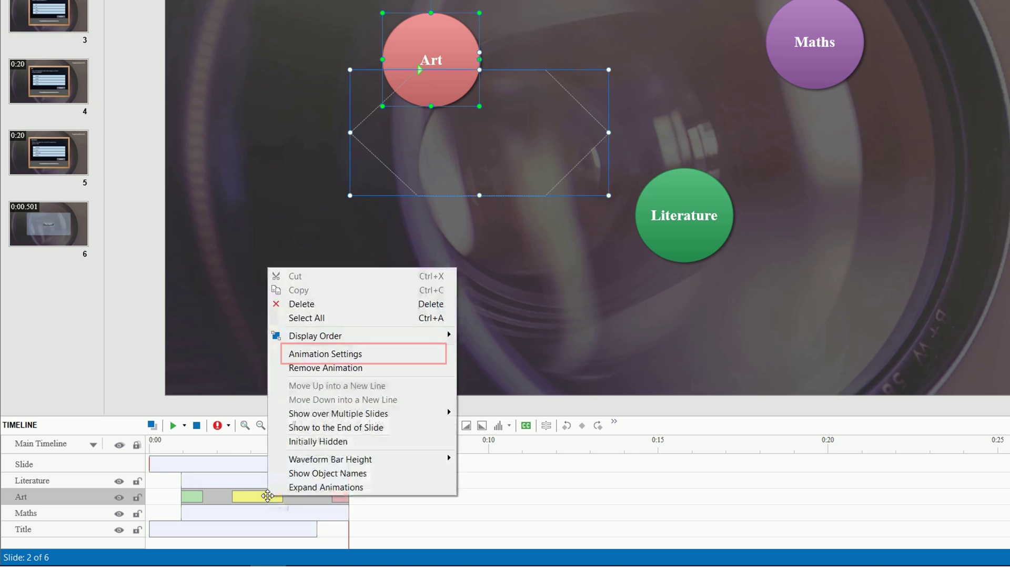
pyautogui.click(304, 357)
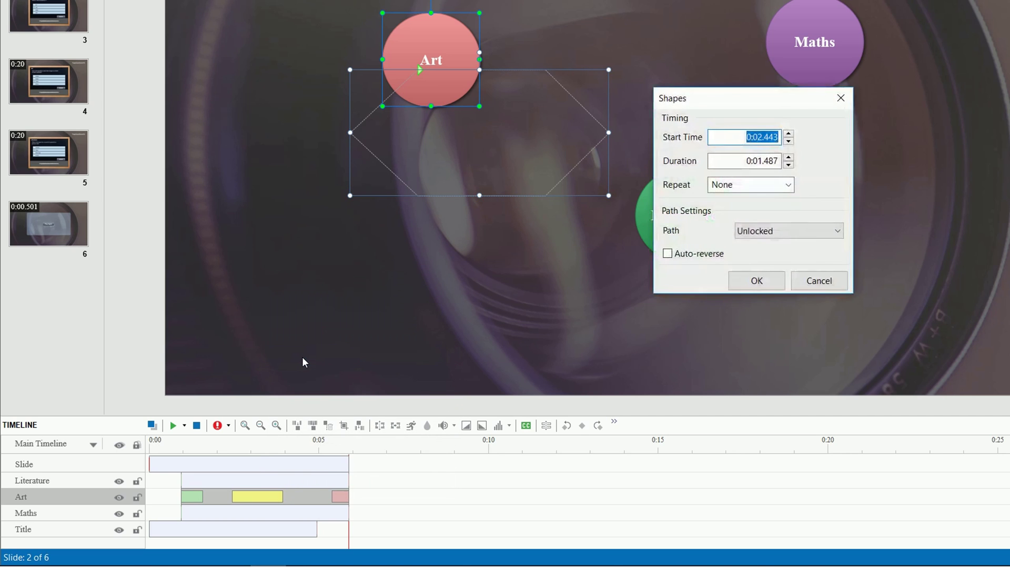
pyautogui.click(771, 185)
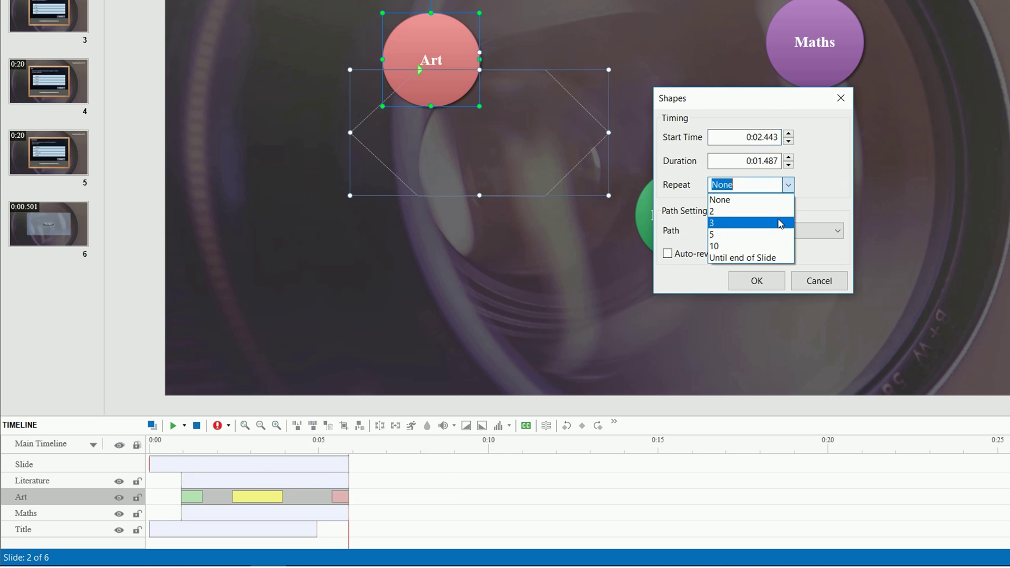
pyautogui.click(773, 258)
pyautogui.click(769, 281)
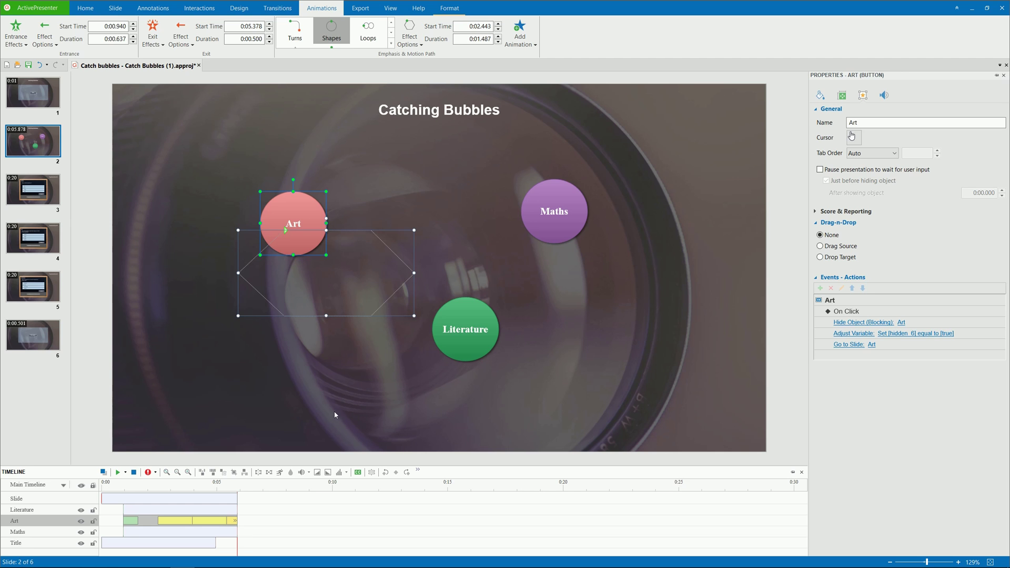
# Step: Apply the Art button's animations to all button objects, covering Maths and Literature
pyautogui.rightClick(311, 214)
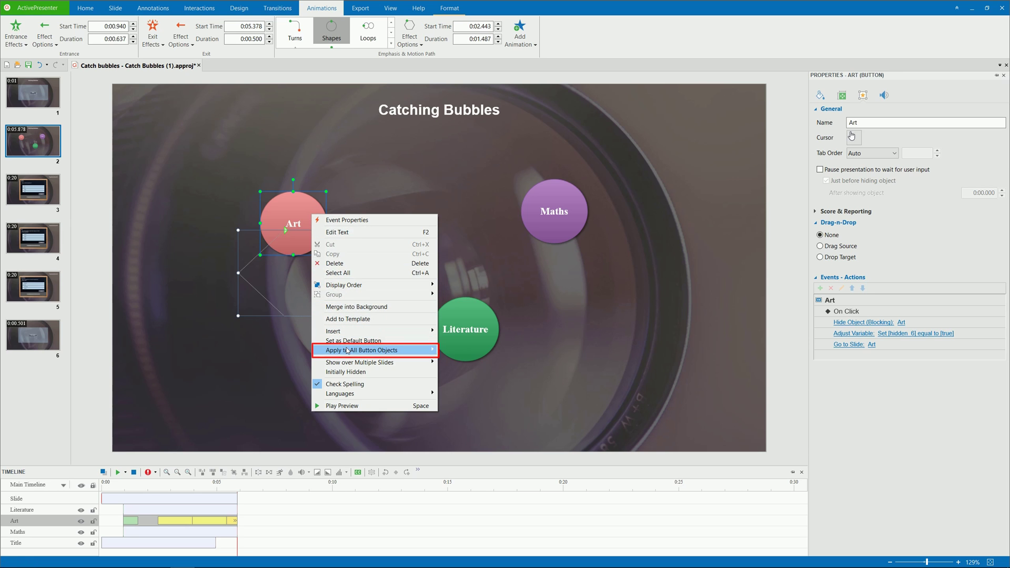
pyautogui.moveTo(387, 354)
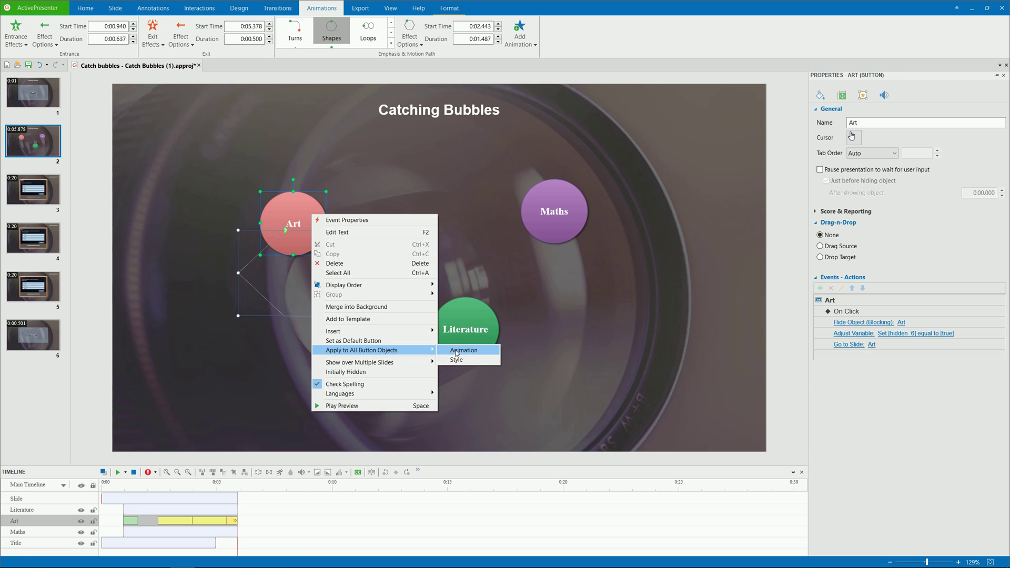
pyautogui.click(457, 353)
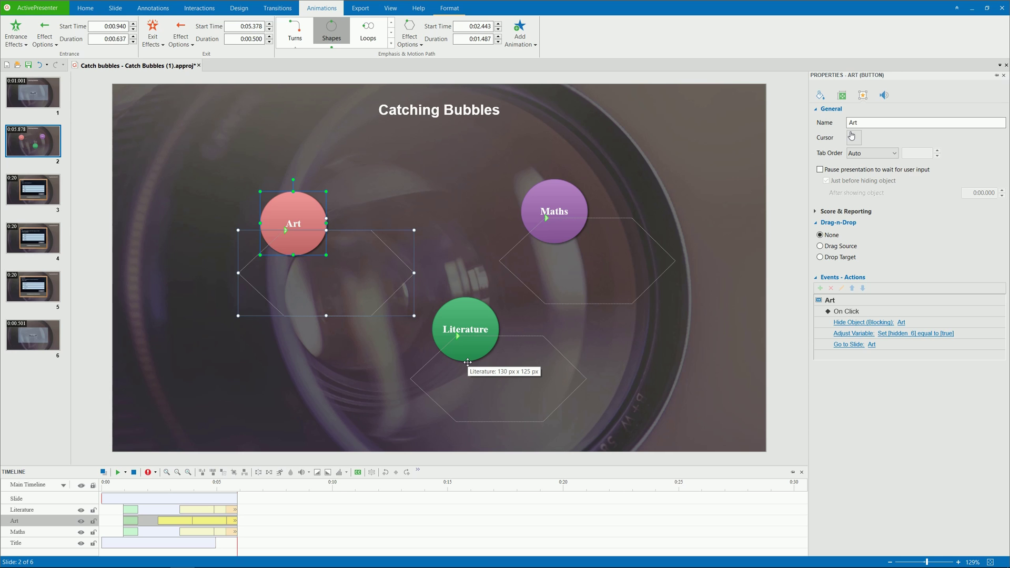
# Step: Delete the Maths motion-path effect from the timeline, then undo to restore it
pyautogui.click(513, 337)
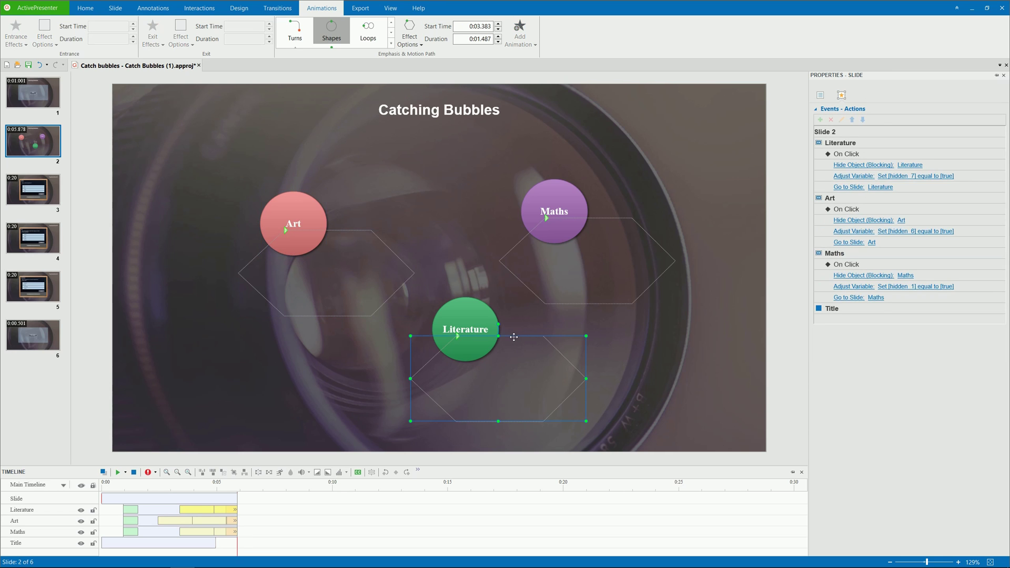
pyautogui.click(544, 194)
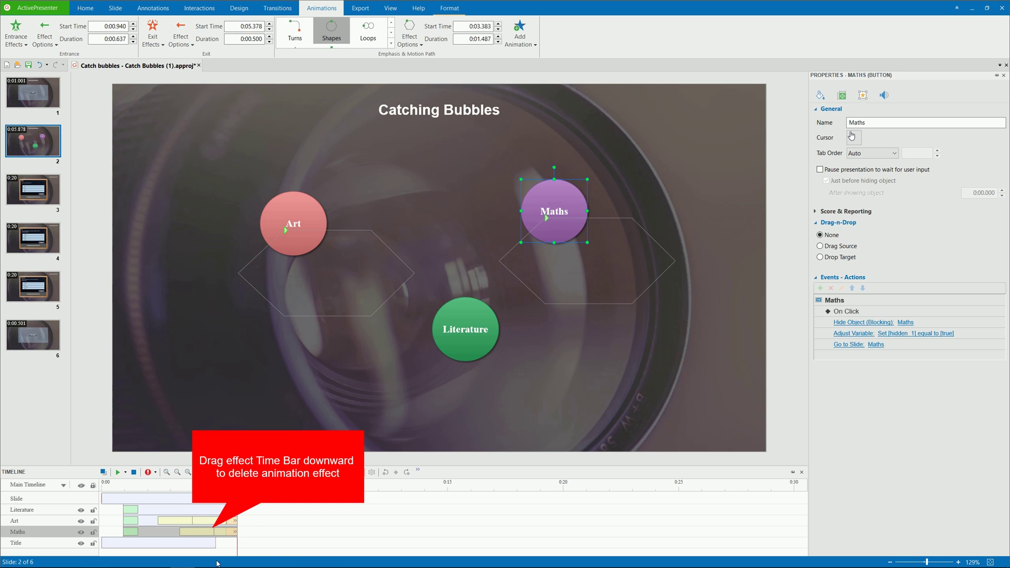
pyautogui.click(191, 532)
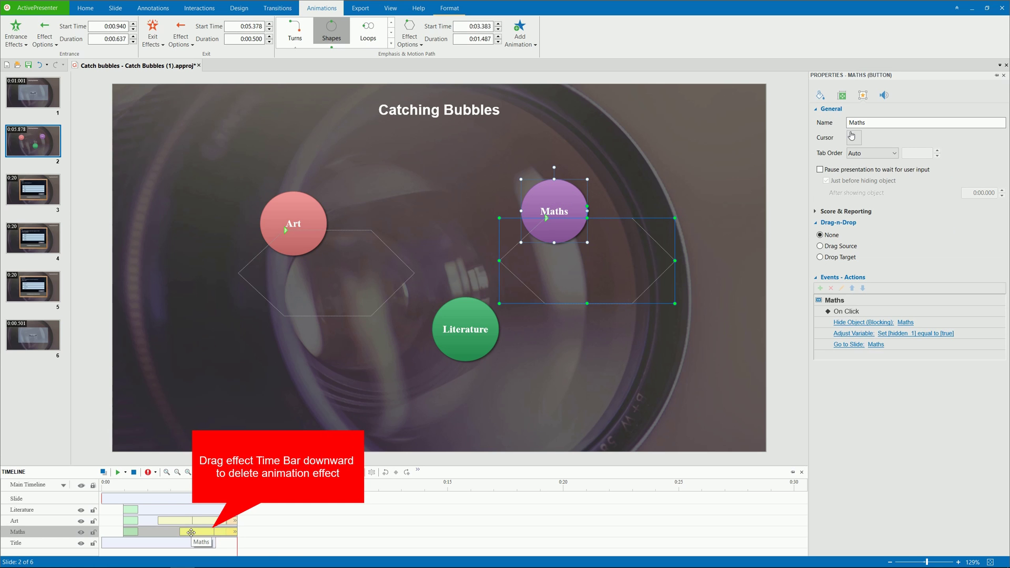
pyautogui.moveTo(191, 532); pyautogui.dragTo(190, 545)
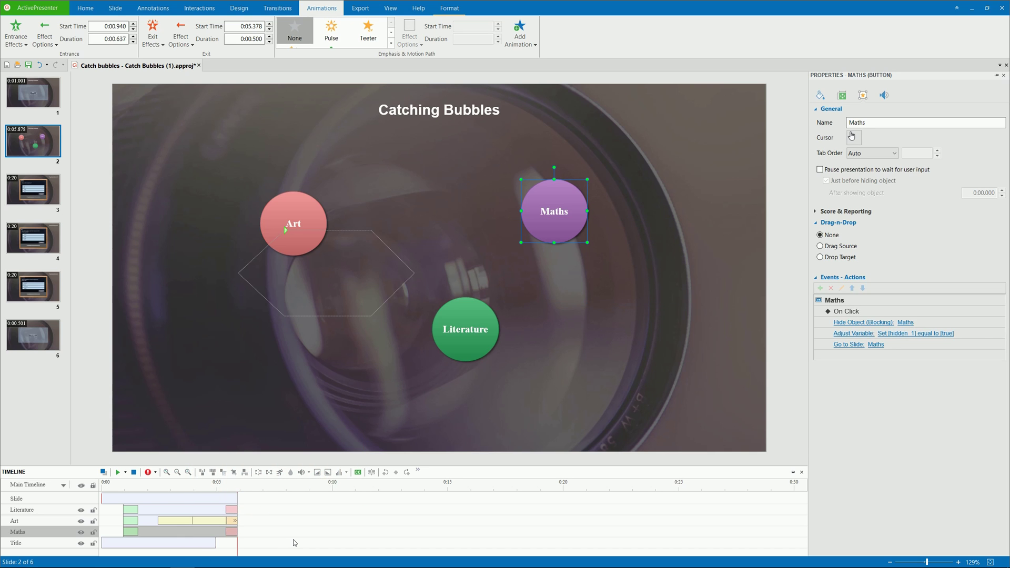
pyautogui.hotkey('ctrl', 'z')
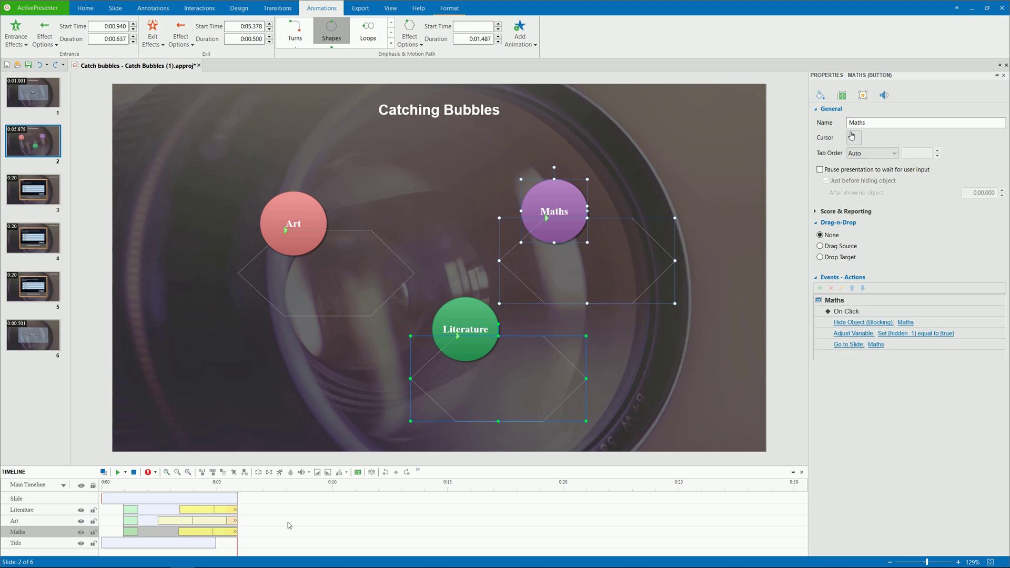
# Step: Run an HTML5 Tutorial preview, start the bubble game, and close the browser afterwards
pyautogui.click(360, 8)
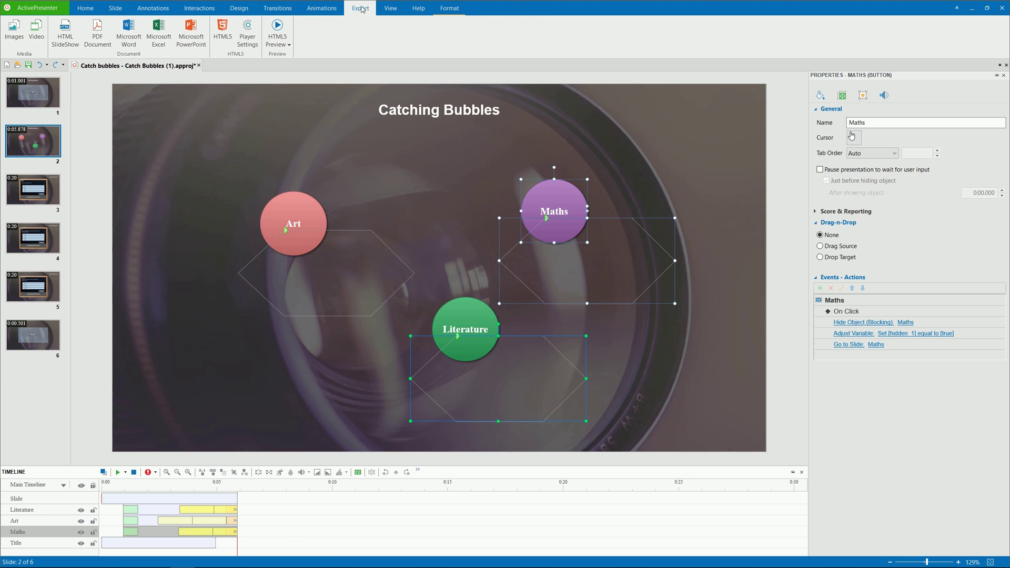
pyautogui.click(283, 45)
pyautogui.click(289, 75)
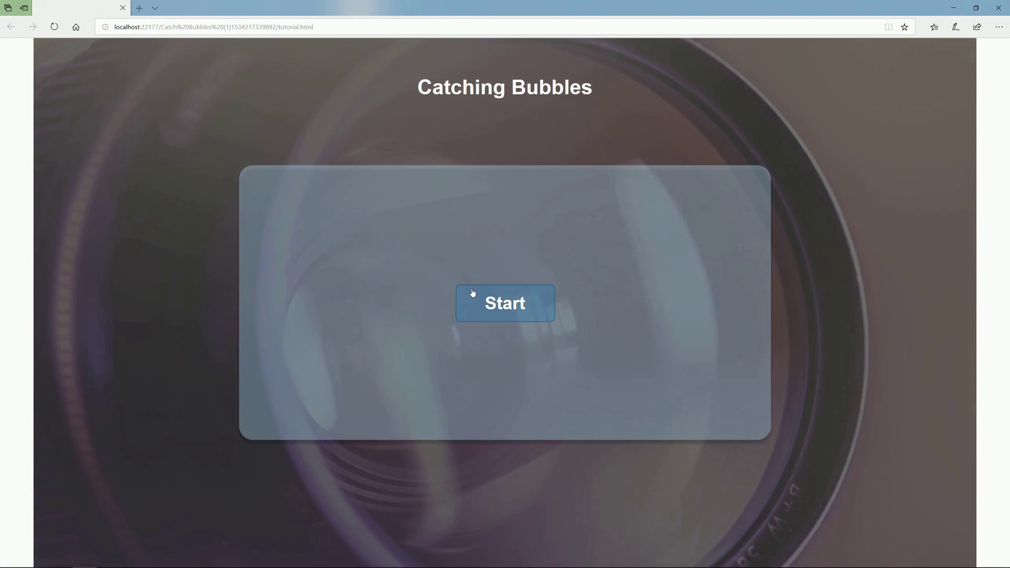
pyautogui.click(480, 303)
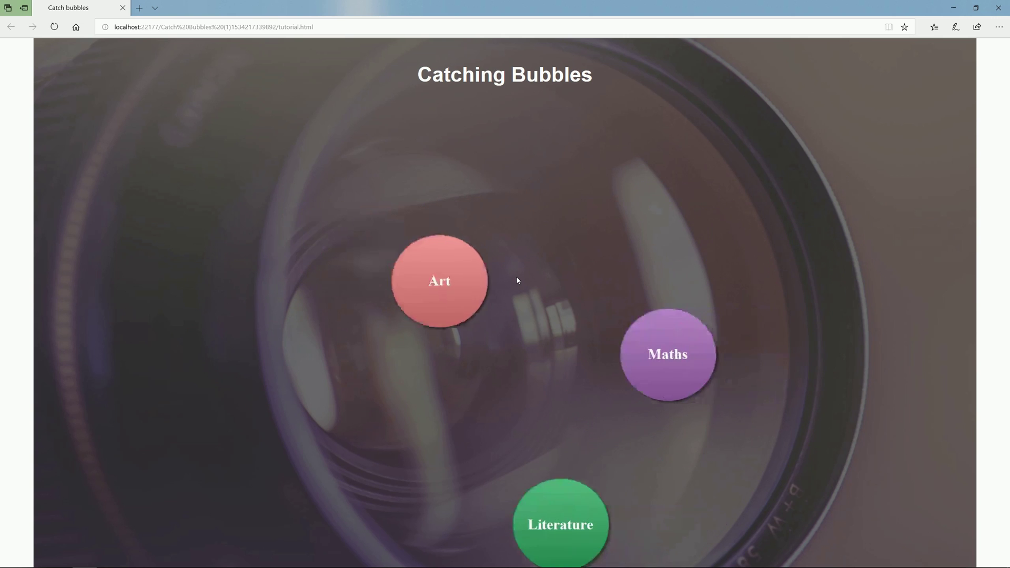
pyautogui.click(997, 8)
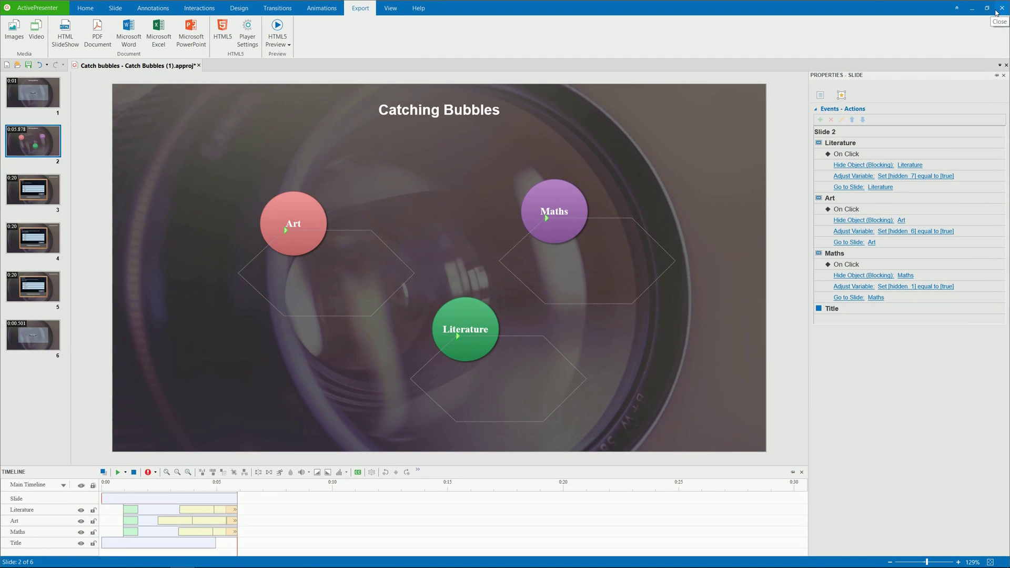